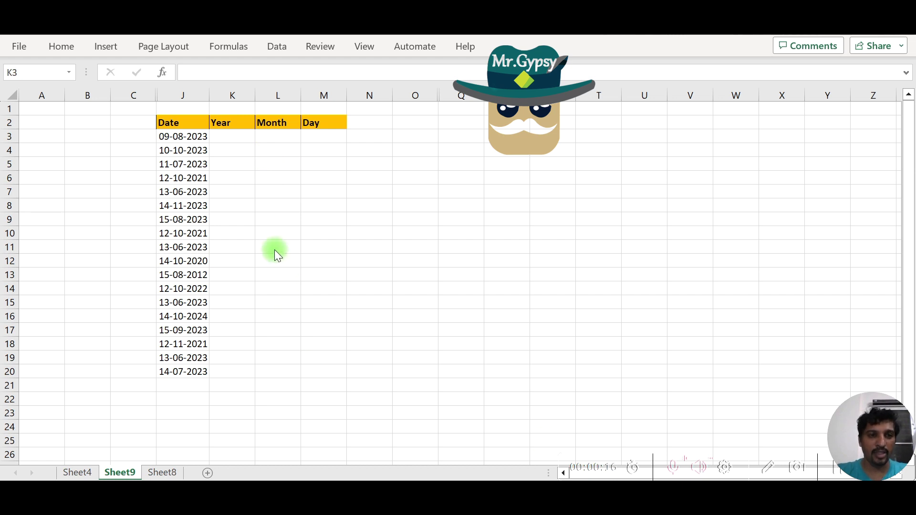
Enter =TEXT(J3,"YYYY") in K3 so it shows 2023, then copy it down to K20.
{"action": "left_click", "coordinate": [230, 136]}
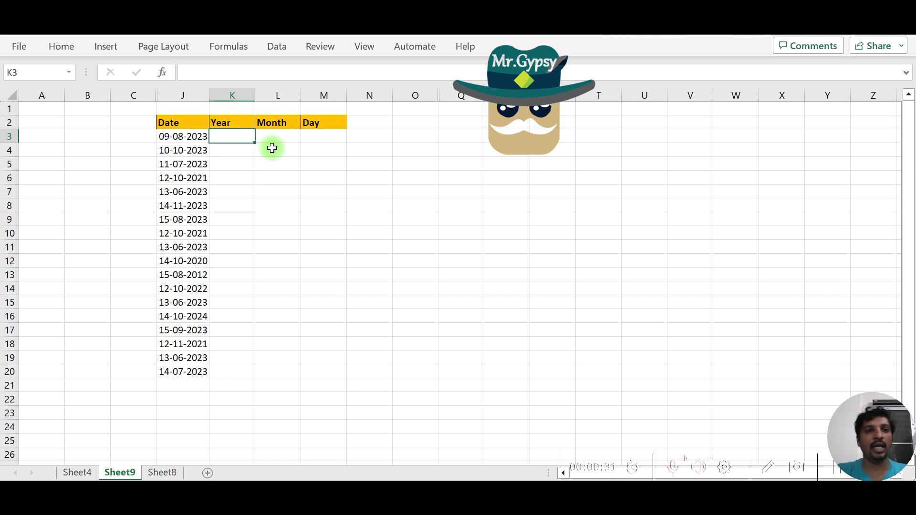
{"action": "left_click", "coordinate": [283, 140]}
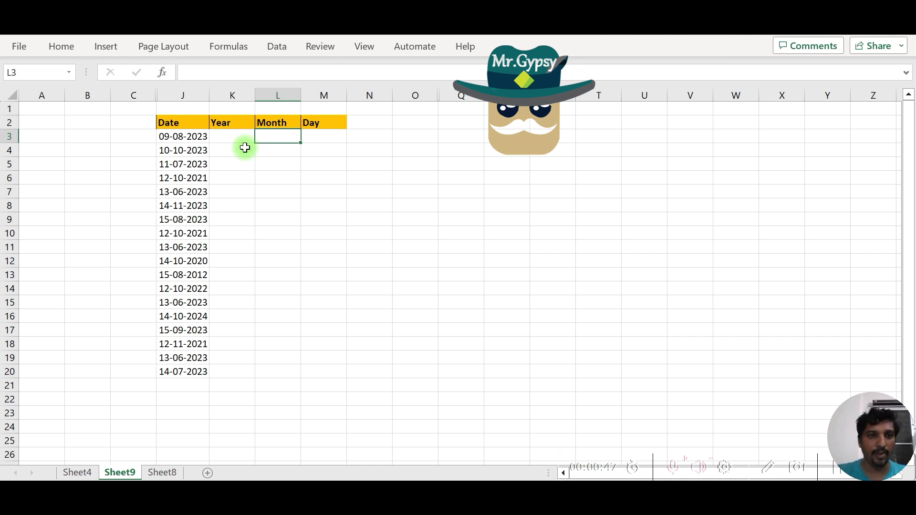
{"action": "left_click", "coordinate": [241, 138]}
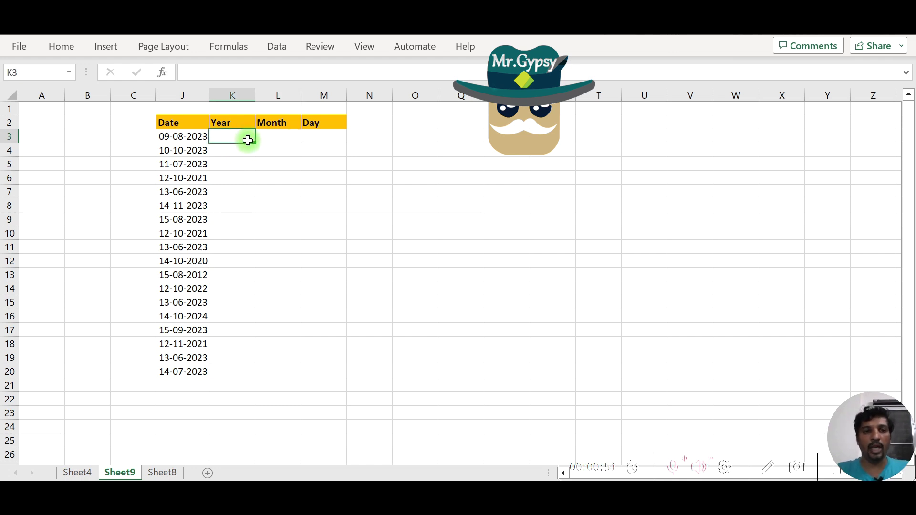
{"action": "type", "text": "="}
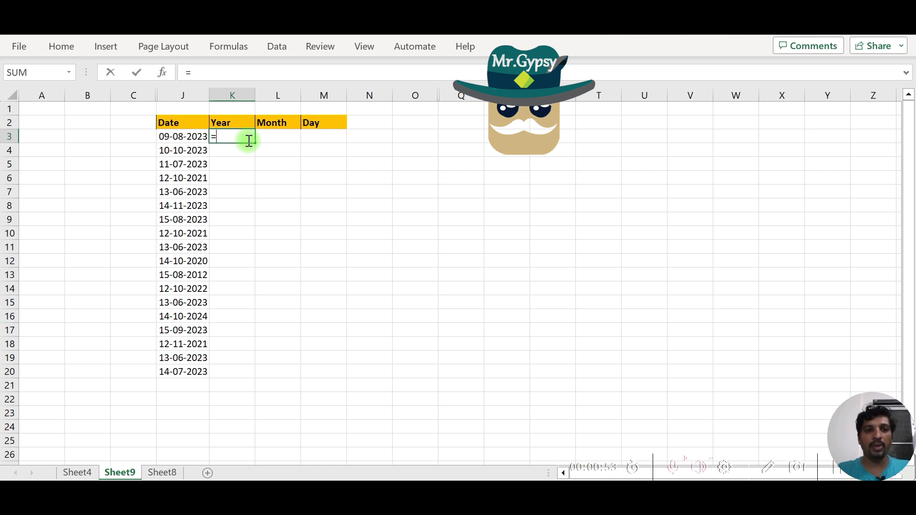
{"action": "type", "text": "text"}
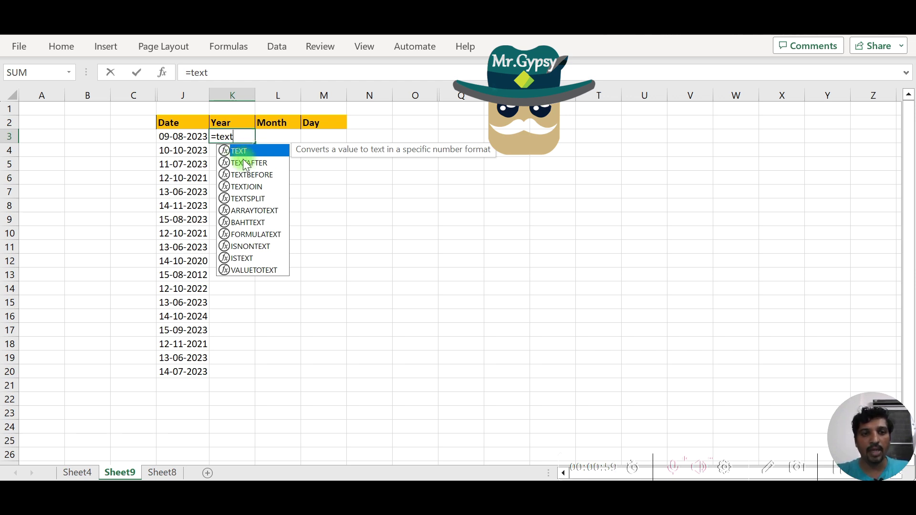
{"action": "double_click", "coordinate": [256, 152]}
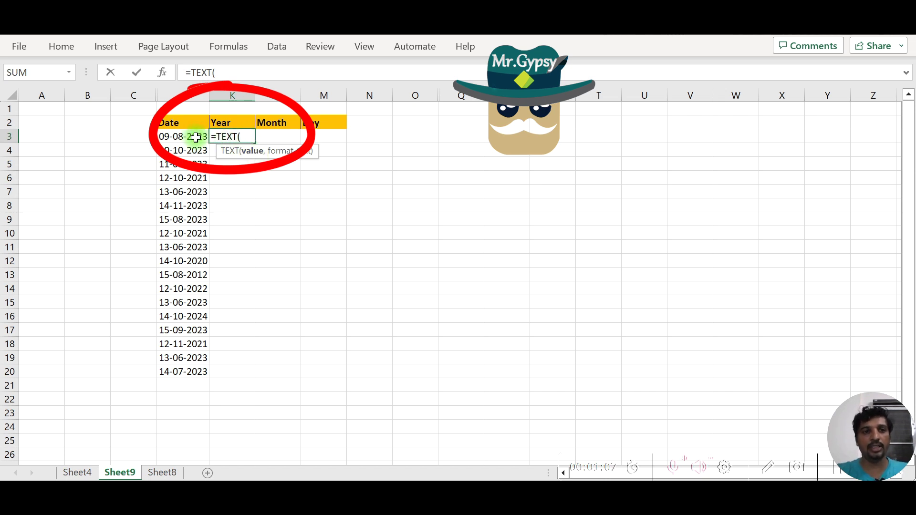
{"action": "left_click", "coordinate": [195, 138]}
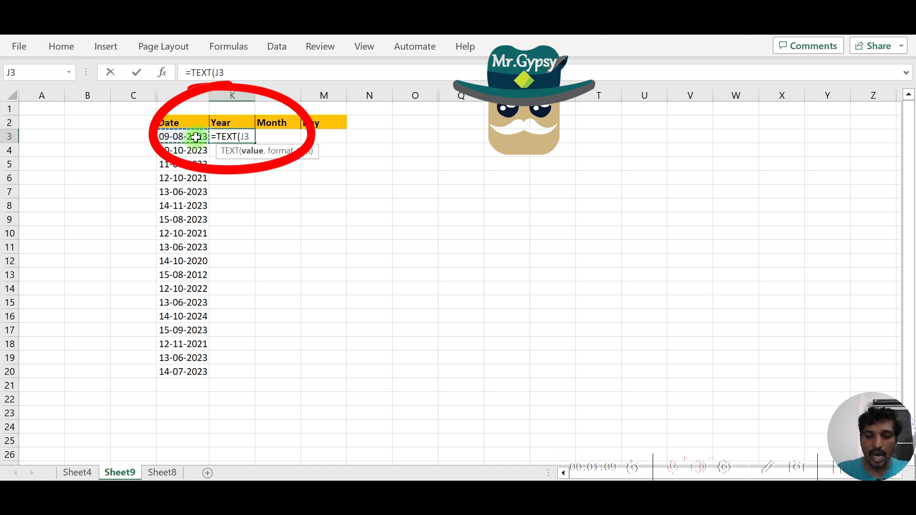
{"action": "type", "text": ",\"YYYY"}
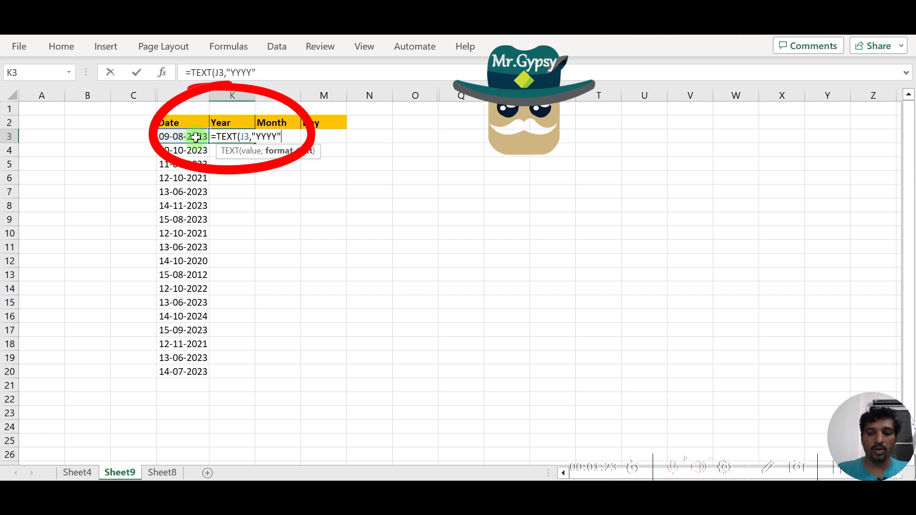
{"action": "type", "text": ")"}
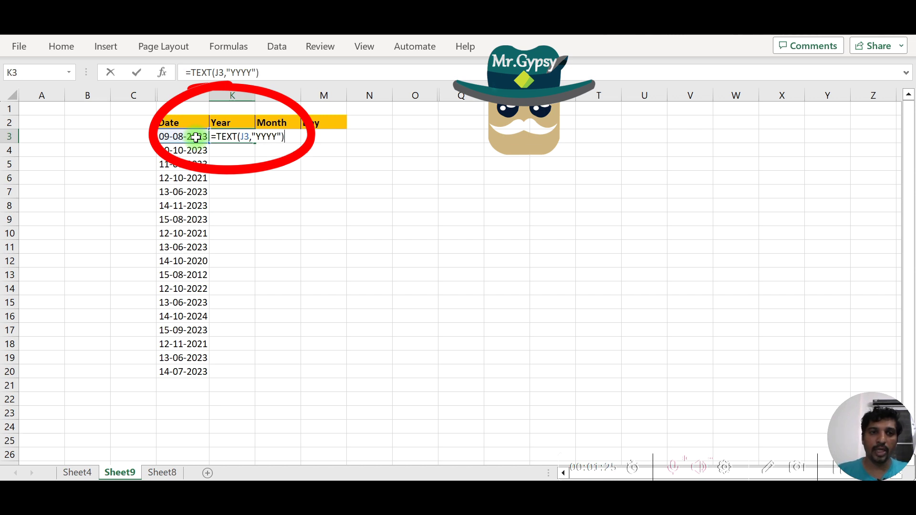
{"action": "key", "text": "Return"}
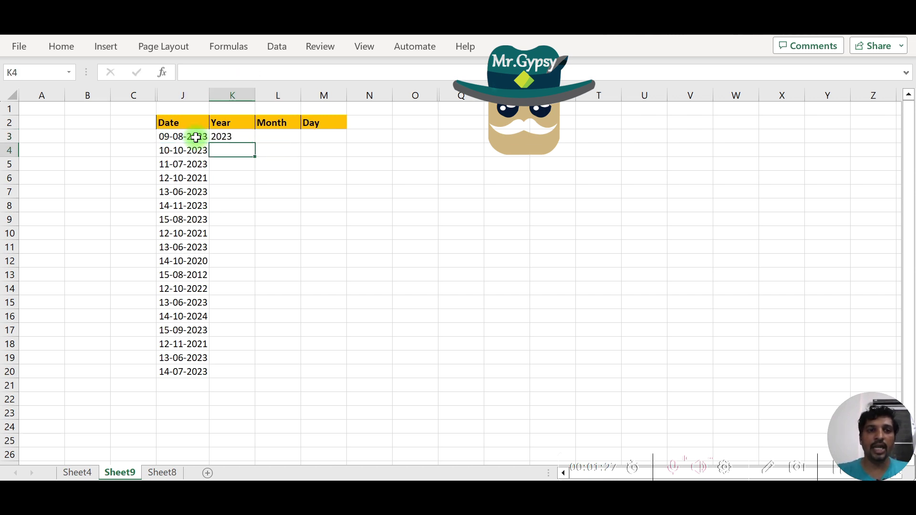
{"action": "left_click", "coordinate": [235, 137]}
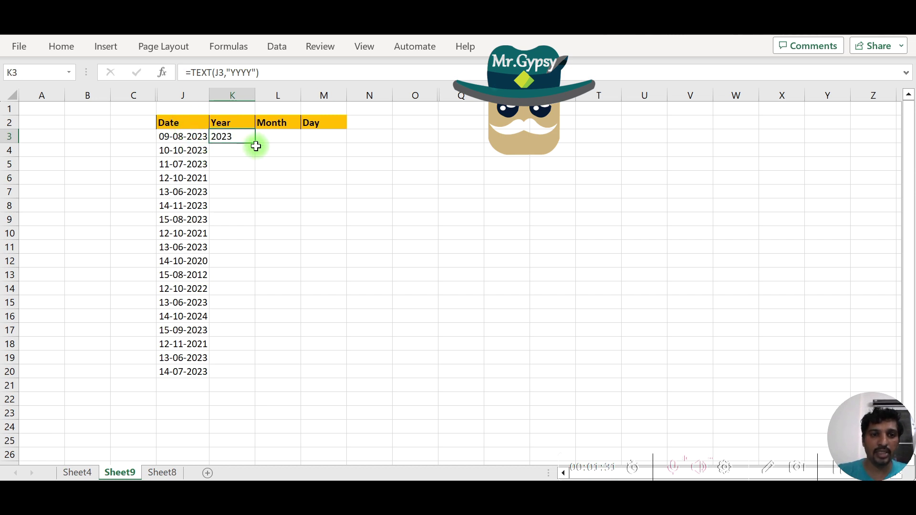
{"action": "double_click", "coordinate": [256, 147]}
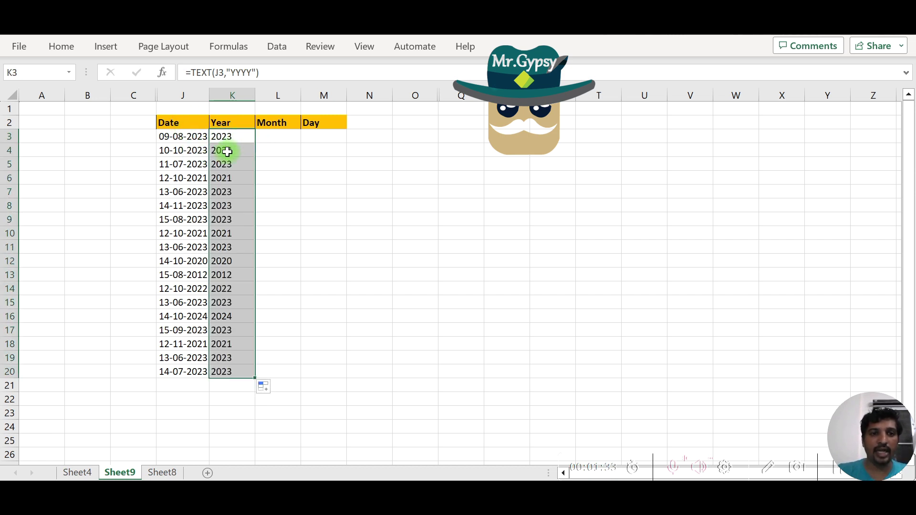
Center-align column K so the Year header and all year values are centered.
{"action": "left_click", "coordinate": [232, 94]}
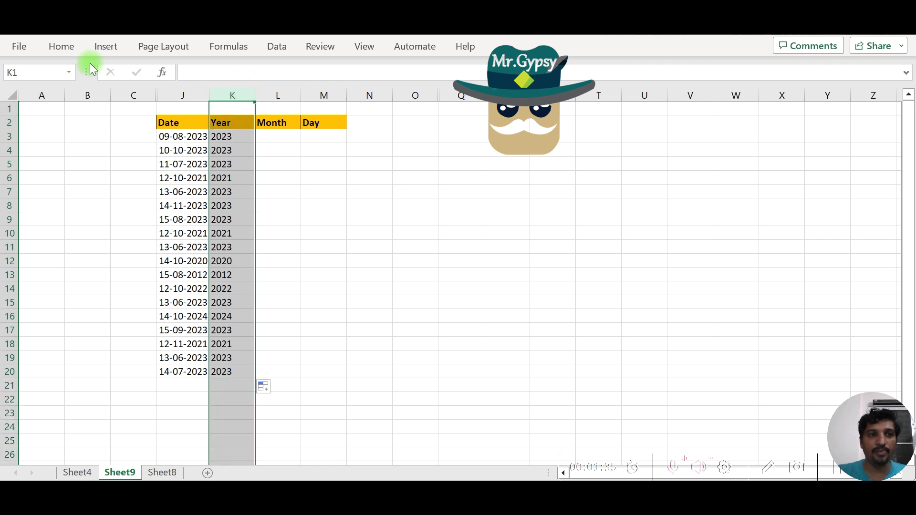
{"action": "left_click", "coordinate": [60, 46]}
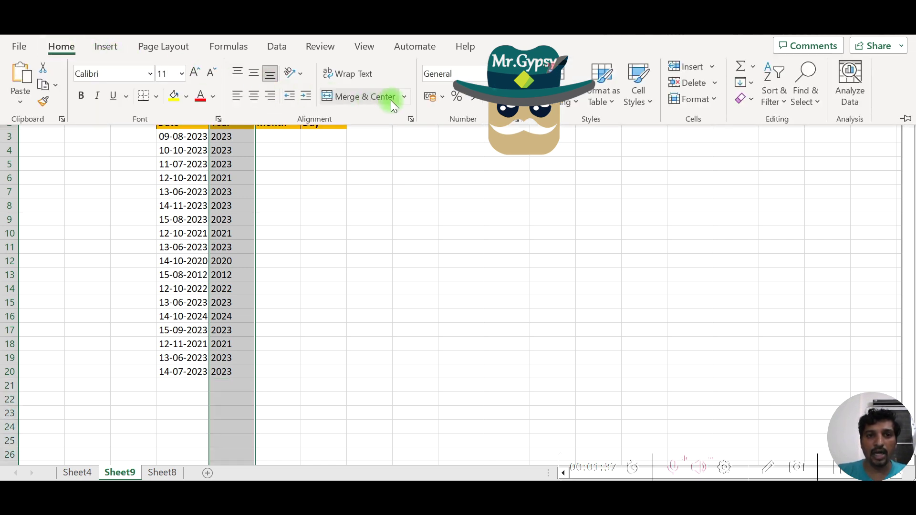
{"action": "left_click", "coordinate": [259, 98]}
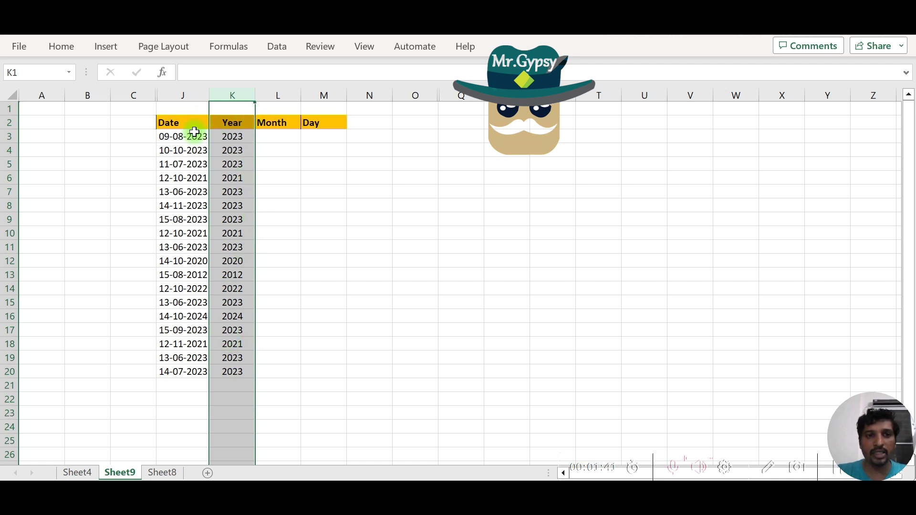
{"action": "left_click", "coordinate": [279, 136]}
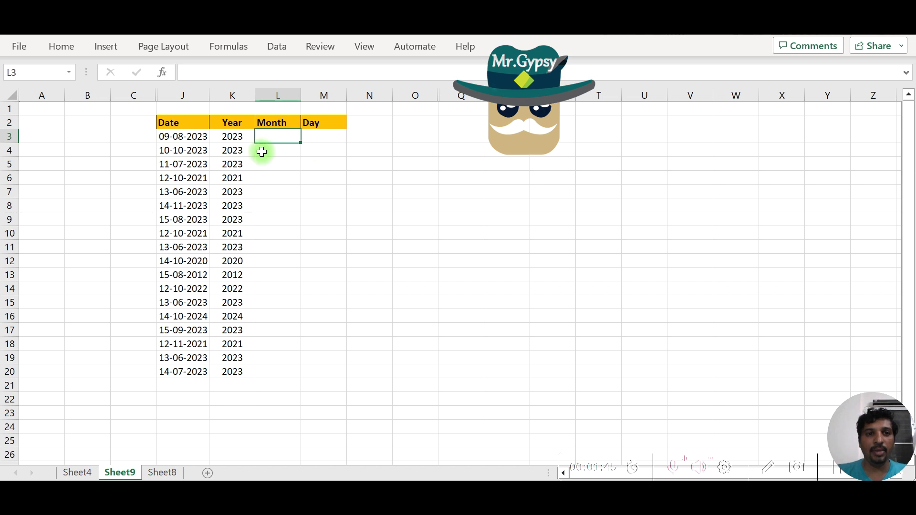
{"action": "left_click", "coordinate": [233, 137]}
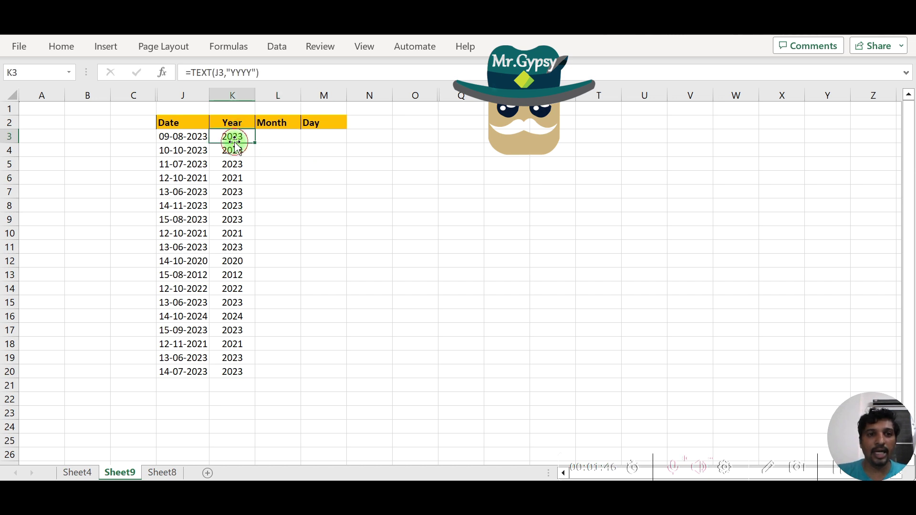
Change K3's year format to "YYYYY", then to "YY", and fill two-digit years down.
{"action": "left_click", "coordinate": [256, 73]}
{"action": "key", "text": "BackSpace"}
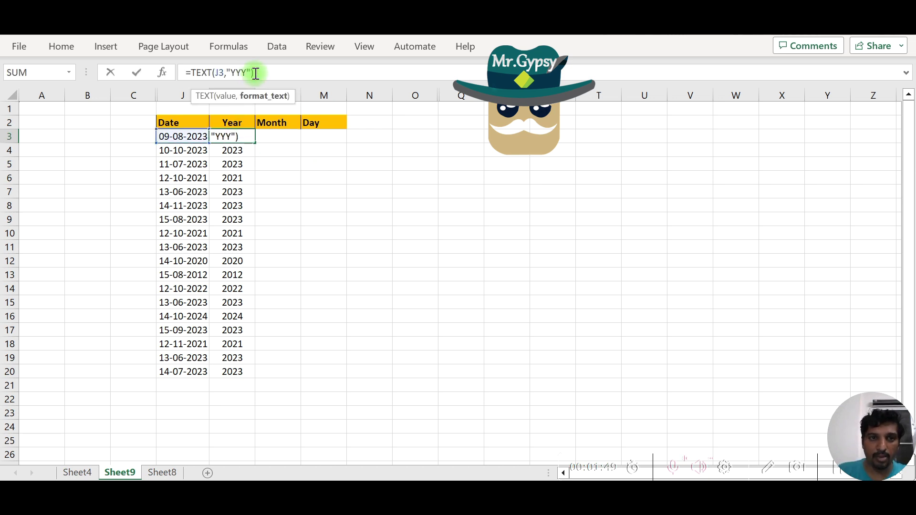
{"action": "type", "text": "Y"}
{"action": "key", "text": "Return"}
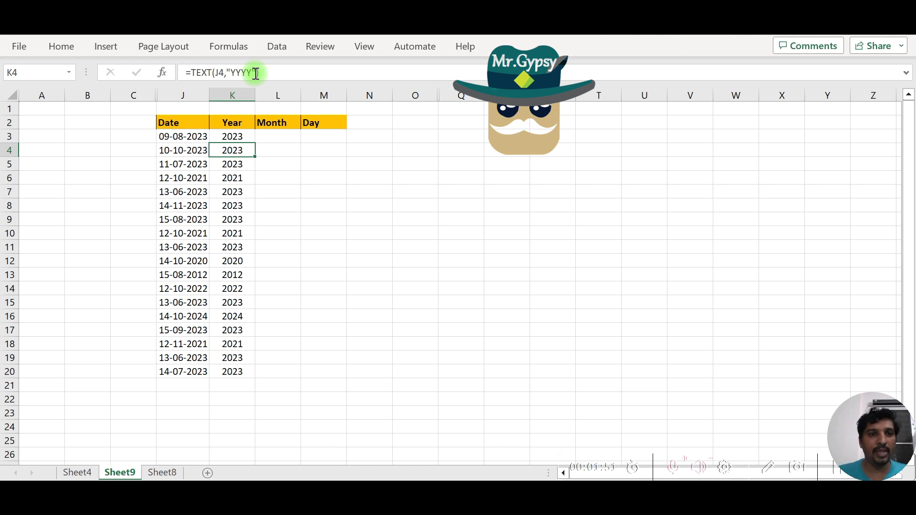
{"action": "left_click", "coordinate": [237, 136]}
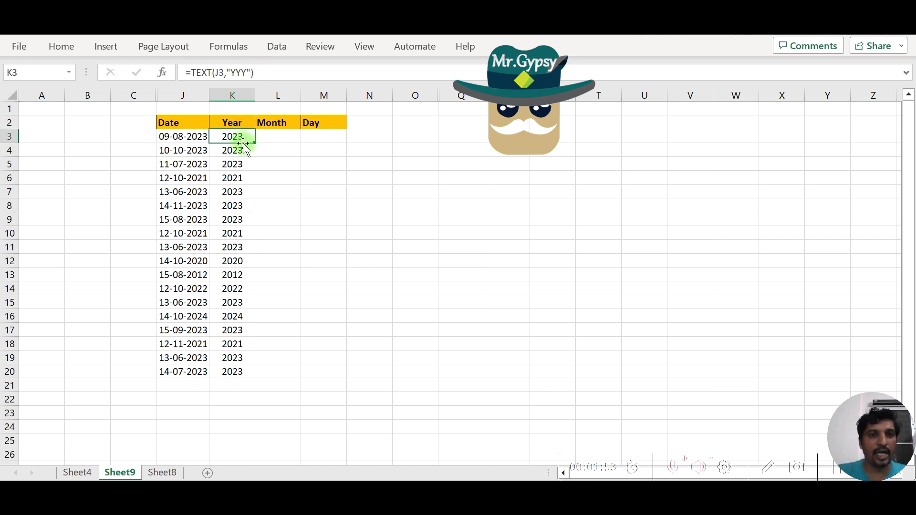
{"action": "left_click", "coordinate": [246, 72]}
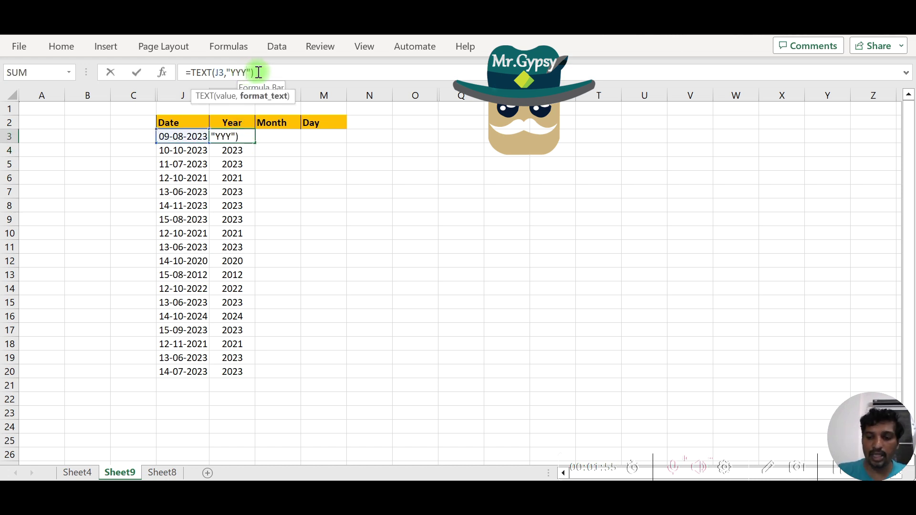
{"action": "key", "text": "BackSpace"}
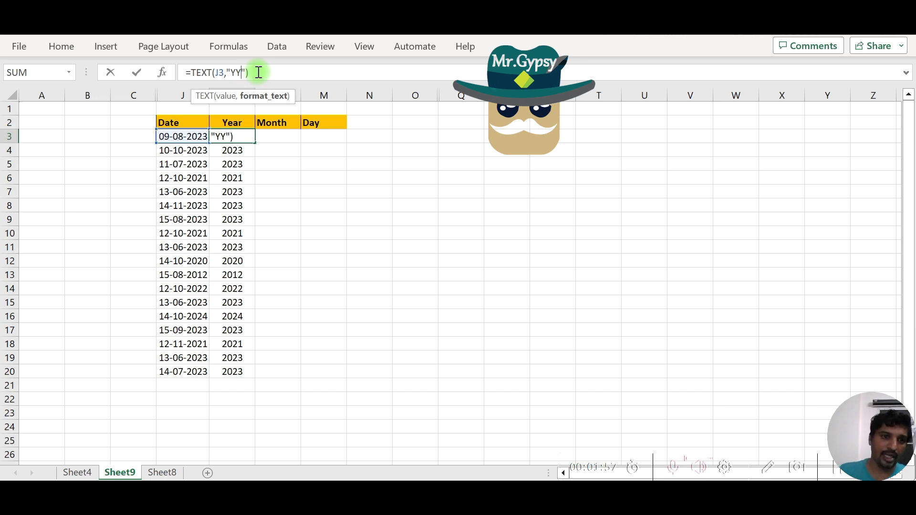
{"action": "key", "text": "Return"}
{"action": "left_click", "coordinate": [252, 132]}
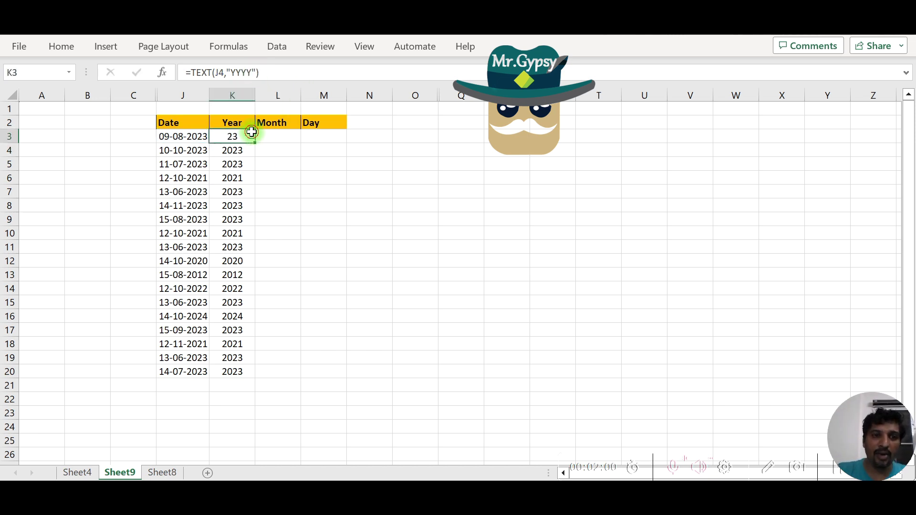
{"action": "double_click", "coordinate": [255, 142]}
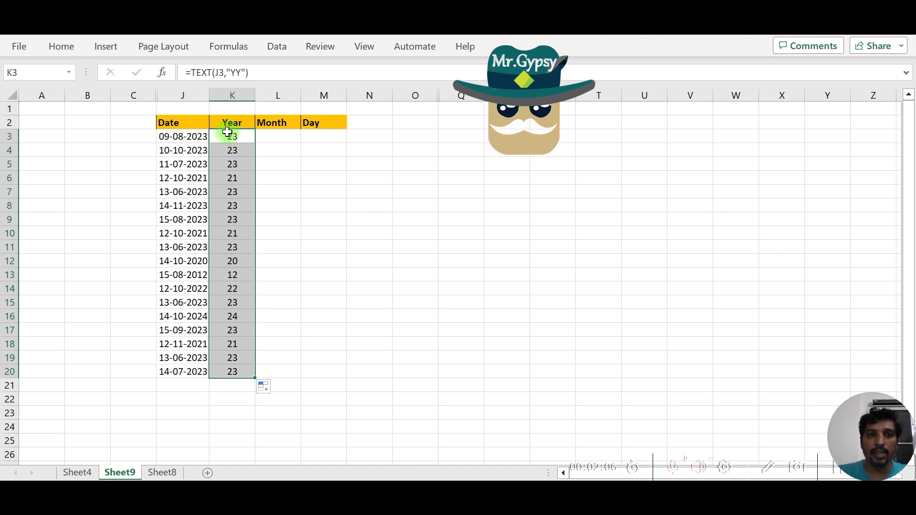
Restore the "YYYY" format in K3 and refill four-digit years through K20.
{"action": "left_click", "coordinate": [242, 74]}
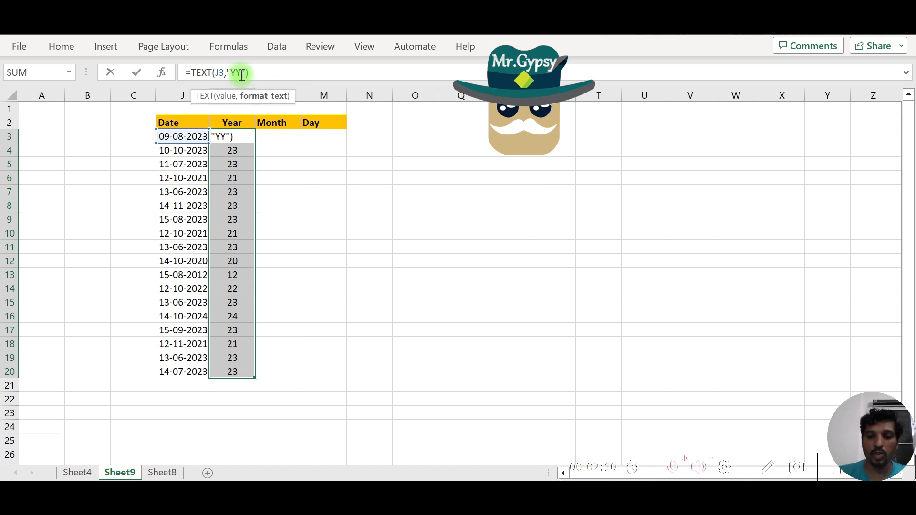
{"action": "type", "text": "YYY"}
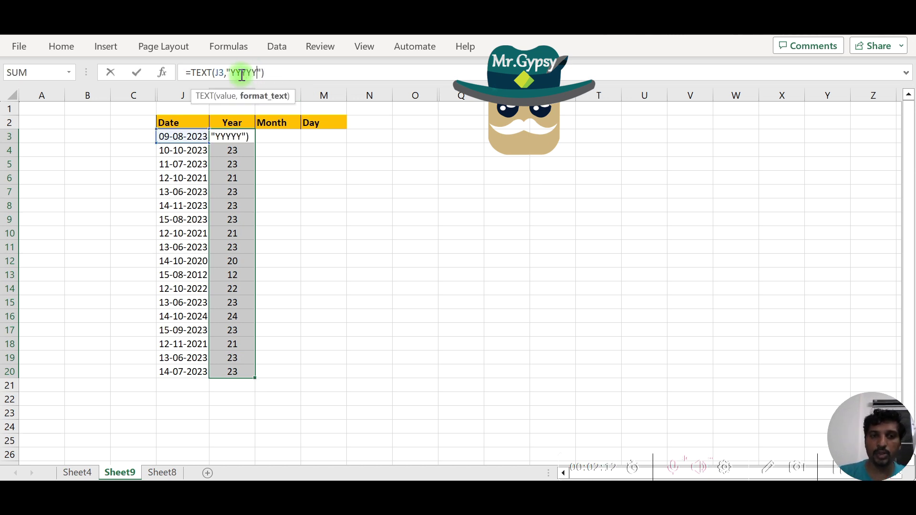
{"action": "key", "text": "Return"}
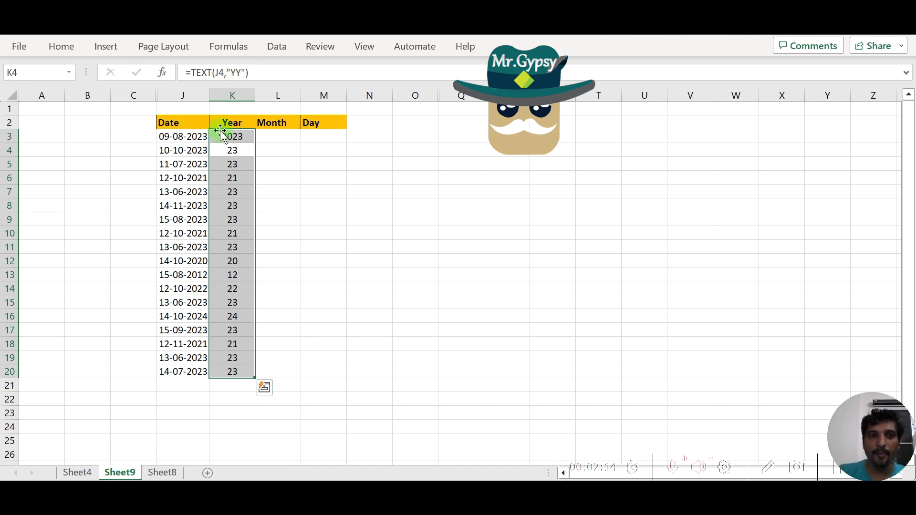
{"action": "left_click", "coordinate": [224, 136]}
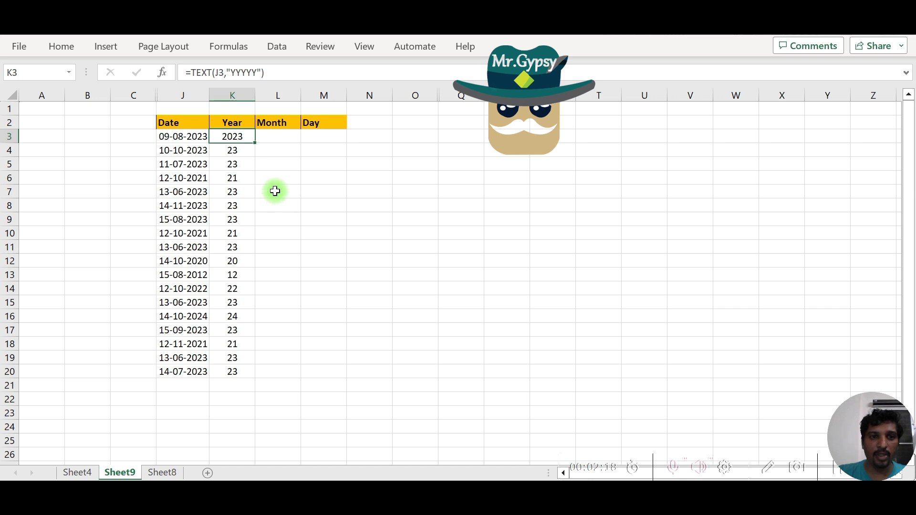
{"action": "double_click", "coordinate": [255, 142]}
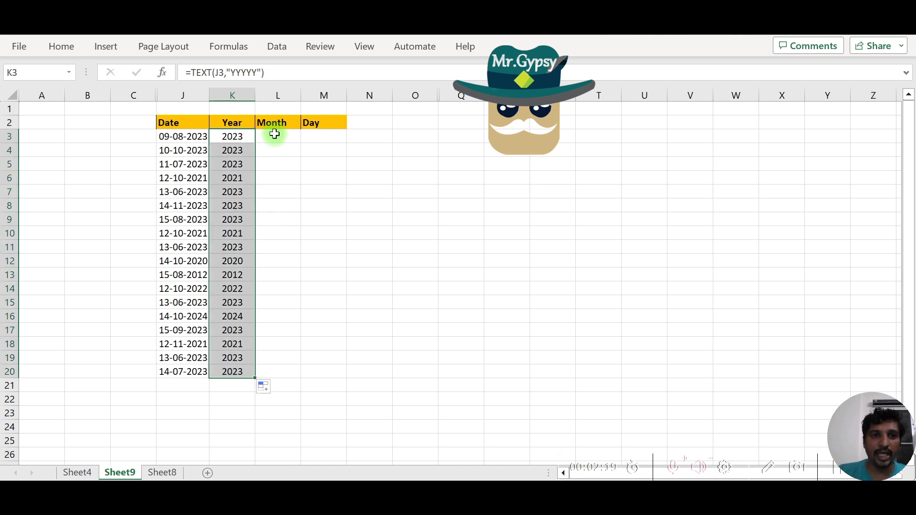
Enter =TEXT(J3,"mmmm") in L3 to show the full month name.
{"action": "left_click", "coordinate": [274, 135]}
{"action": "type", "text": "=text"}
{"action": "key", "text": "Tab"}
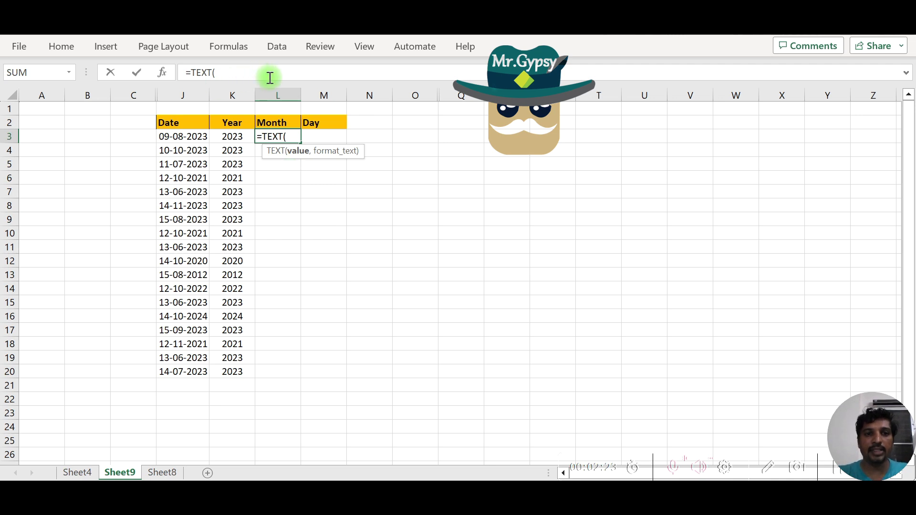
{"action": "left_click", "coordinate": [191, 137]}
{"action": "type", "text": ","}
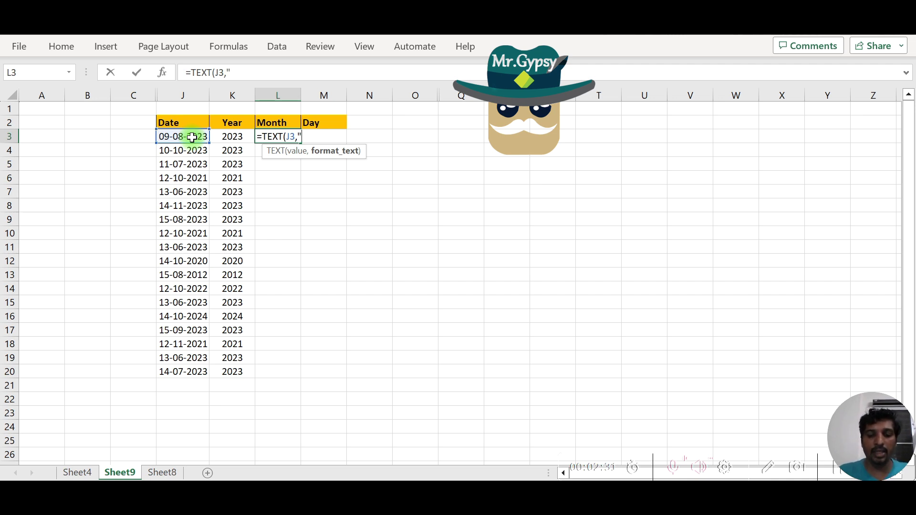
{"action": "type", "text": "m\""}
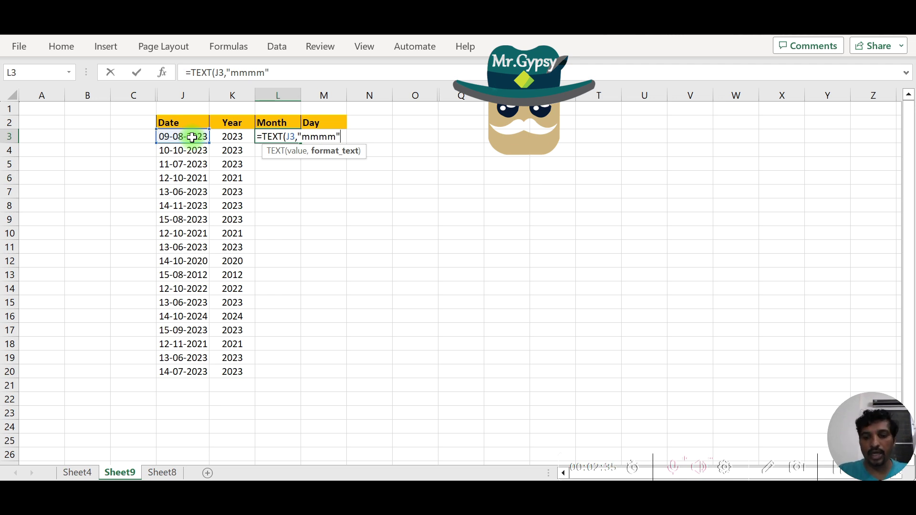
{"action": "type", "text": ")"}
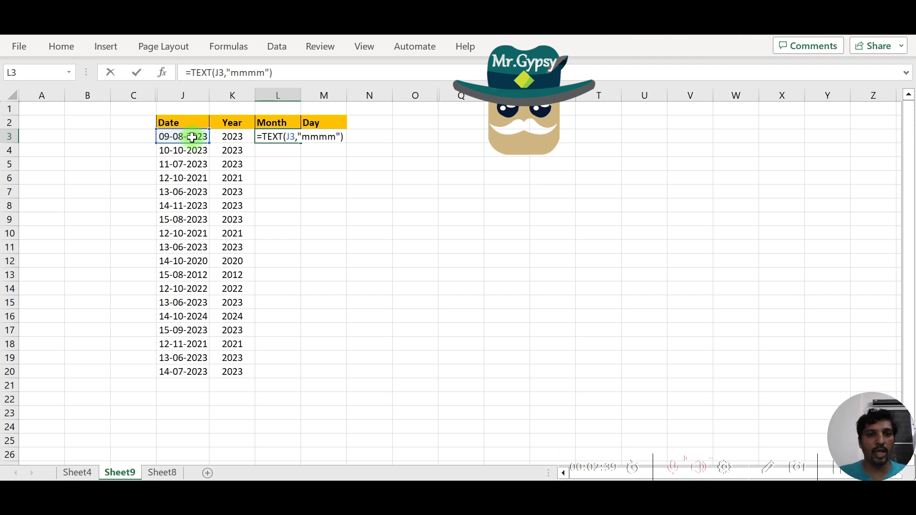
{"action": "key", "text": "Return"}
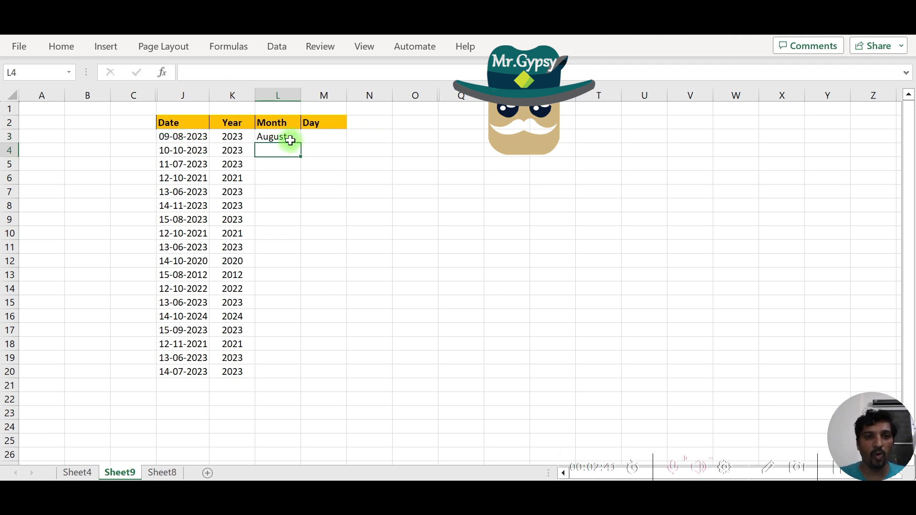
Fill the month formula down to L20 and autofit column L to fit September.
{"action": "left_click", "coordinate": [286, 138]}
{"action": "double_click", "coordinate": [301, 143]}
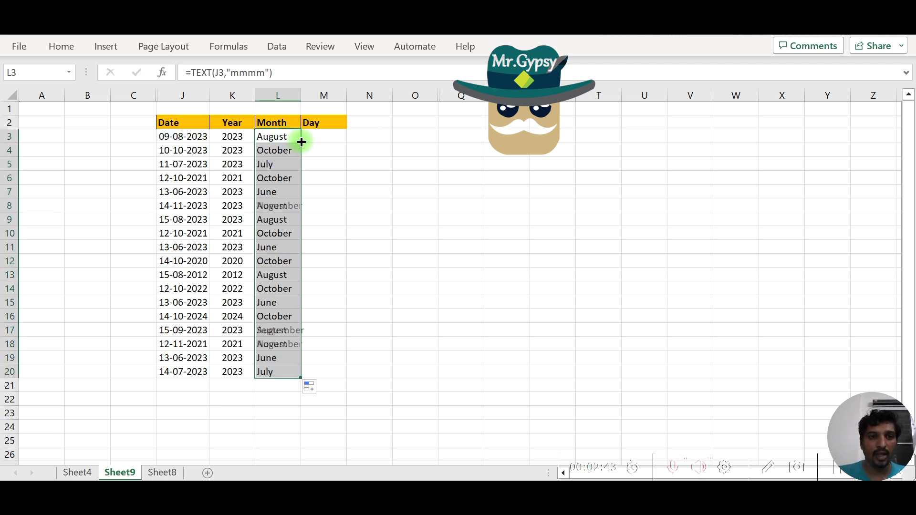
{"action": "double_click", "coordinate": [301, 95]}
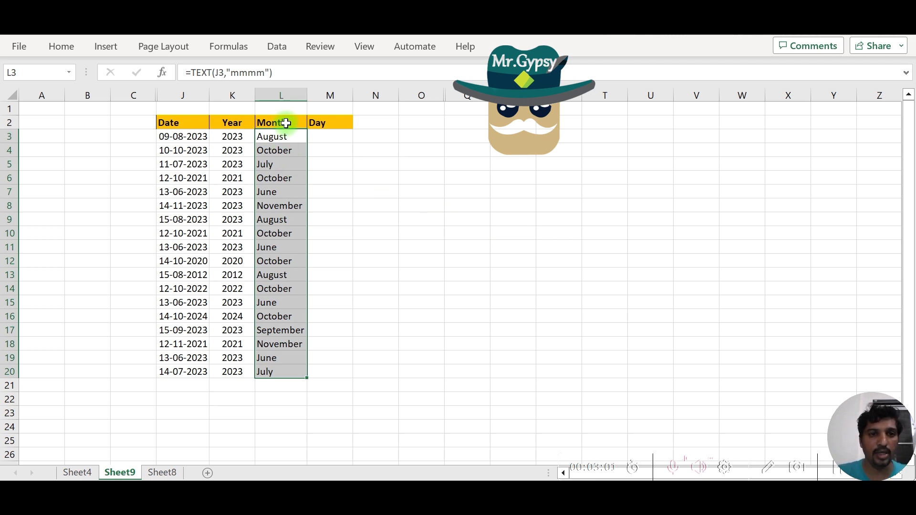
{"action": "left_click", "coordinate": [264, 72]}
Try two-digit and then abbreviated month formats in L3, filling each down column L.
{"action": "key", "text": "BackSpace"}
{"action": "key", "text": "BackSpace"}
{"action": "key", "text": "Return"}
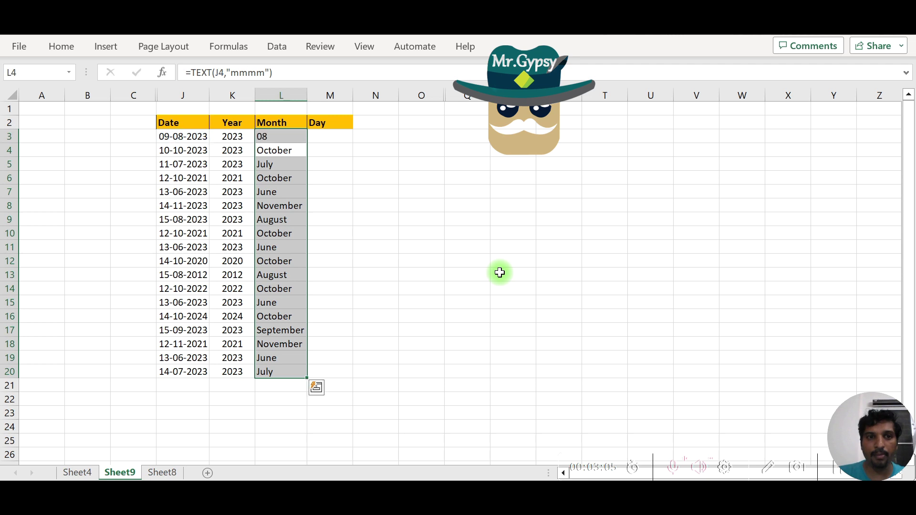
{"action": "left_click", "coordinate": [289, 136]}
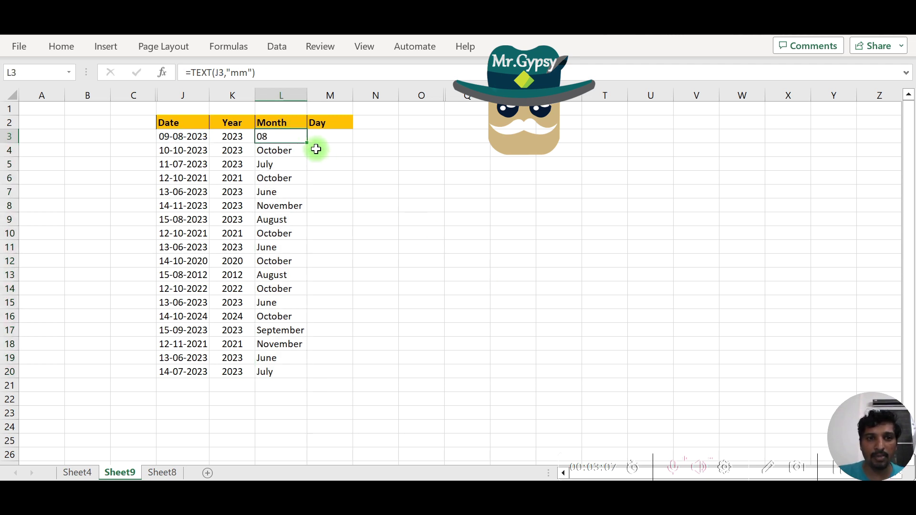
{"action": "double_click", "coordinate": [310, 143]}
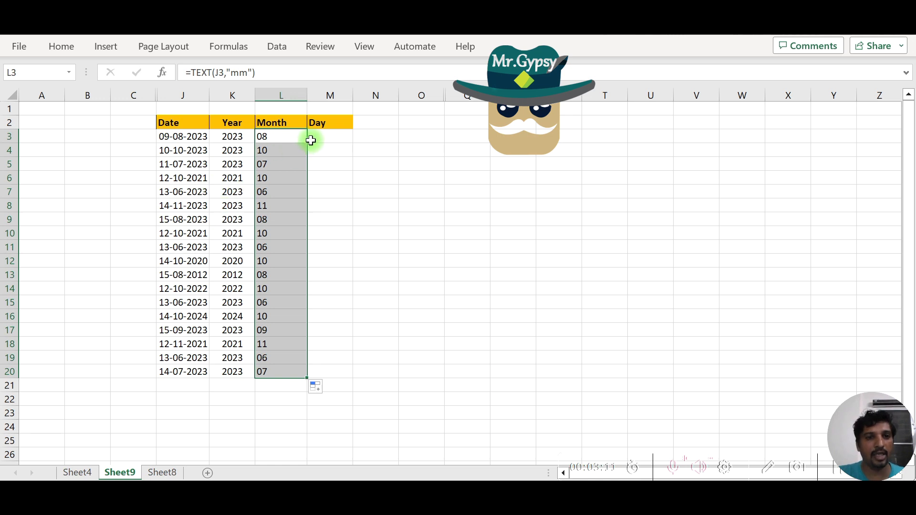
{"action": "left_click", "coordinate": [251, 72]}
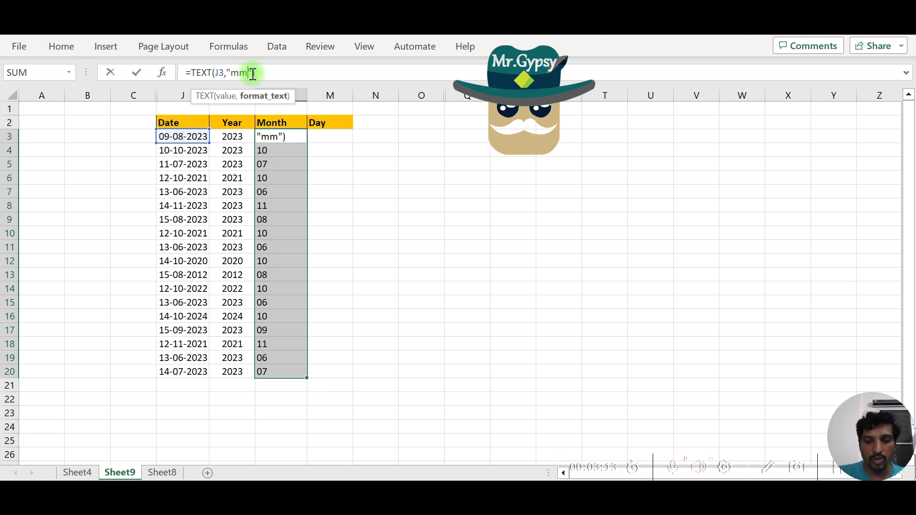
{"action": "type", "text": "m"}
{"action": "key", "text": "Return"}
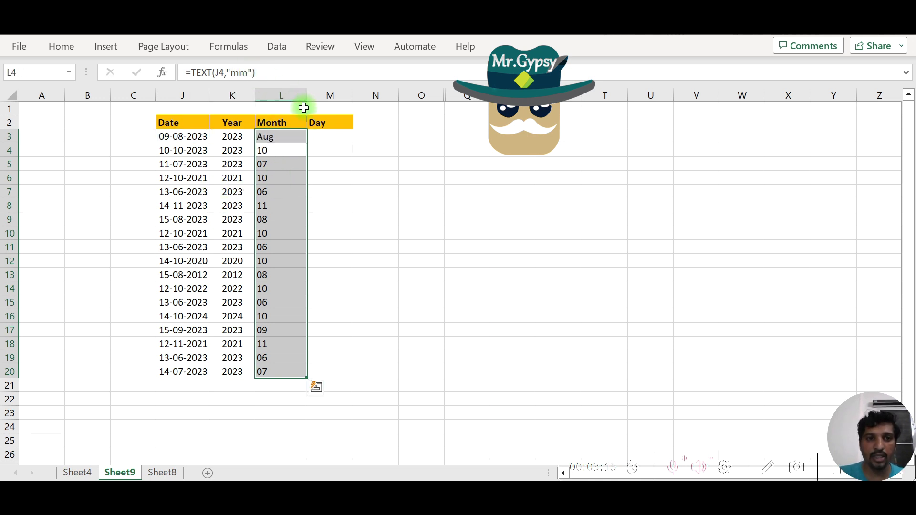
{"action": "left_click", "coordinate": [291, 140]}
{"action": "double_click", "coordinate": [306, 142]}
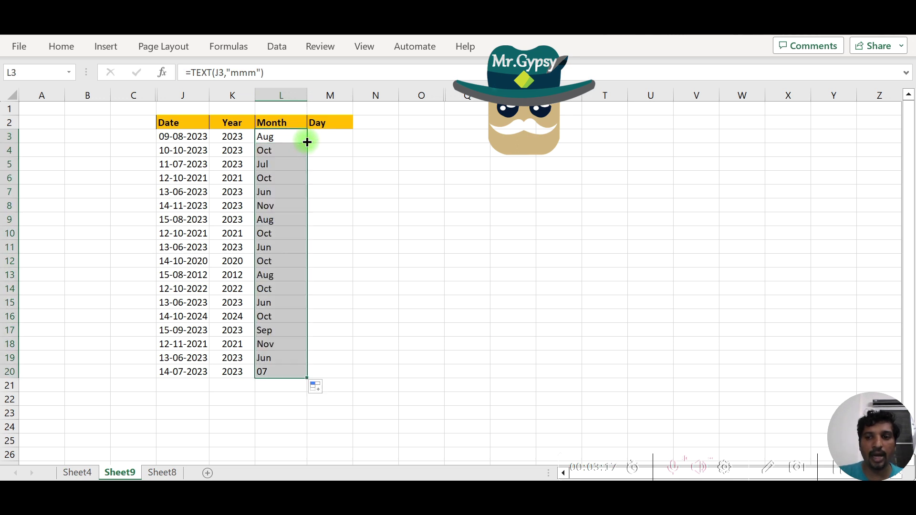
Switch L3 to the single-letter month format and fill it down the column.
{"action": "left_click", "coordinate": [248, 72]}
{"action": "type", "text": "mm"}
{"action": "key", "text": "Return"}
{"action": "left_click", "coordinate": [291, 148]}
{"action": "left_click", "coordinate": [293, 139]}
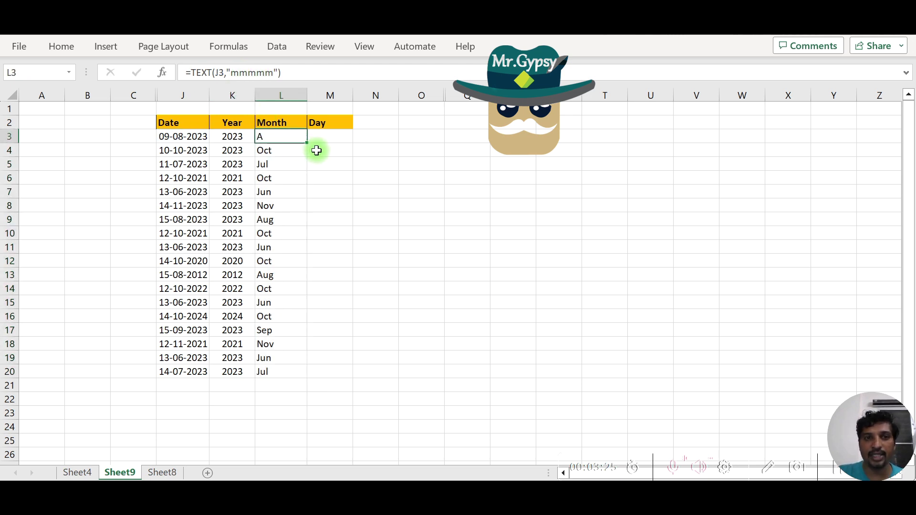
{"action": "double_click", "coordinate": [307, 142]}
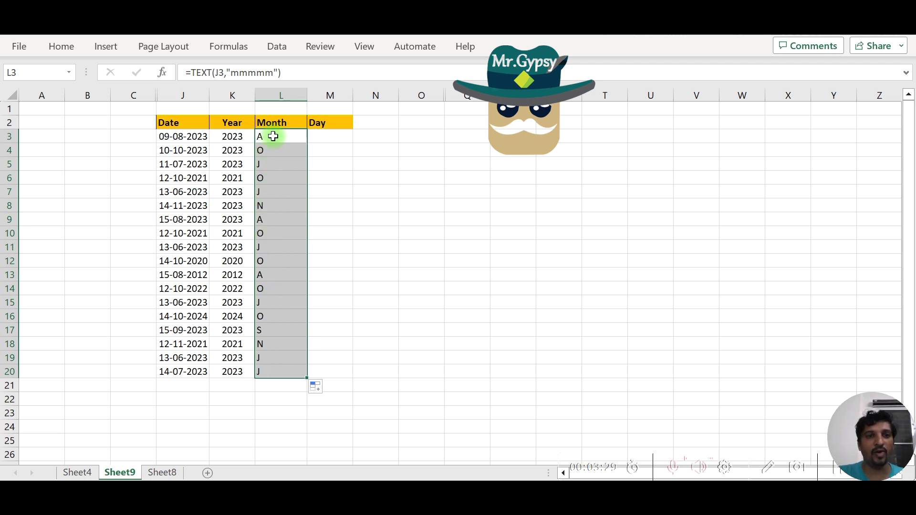
Restore the "mmmm" format in L3 and refill full month names through L20.
{"action": "left_click", "coordinate": [273, 73]}
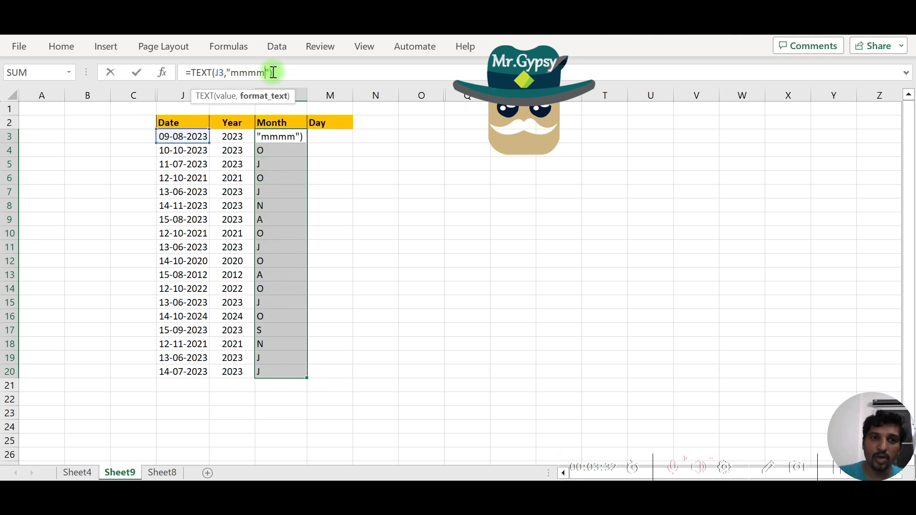
{"action": "key", "text": "Return"}
{"action": "left_click", "coordinate": [276, 140]}
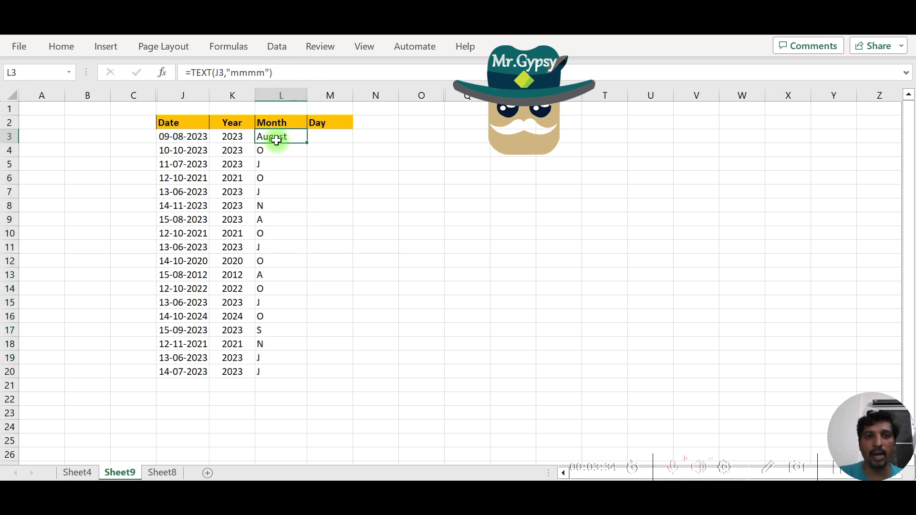
{"action": "double_click", "coordinate": [307, 142]}
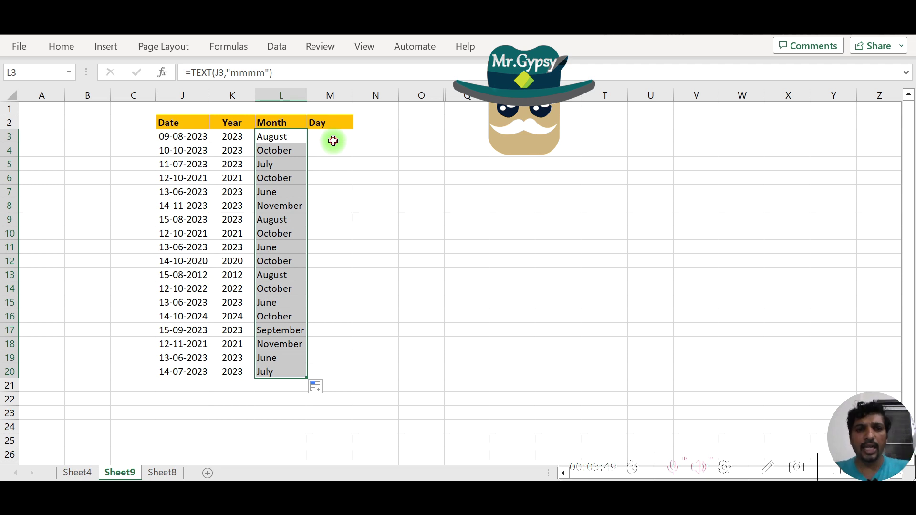
Enter =TEXT(J3,"dd") in M3 and fill two-digit day numbers down to M20.
{"action": "left_click", "coordinate": [333, 140]}
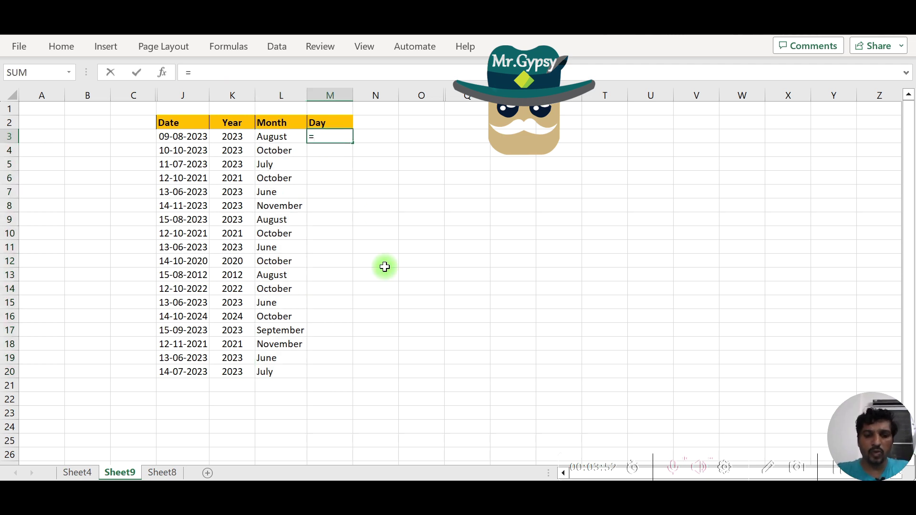
{"action": "type", "text": "te"}
{"action": "key", "text": "Tab"}
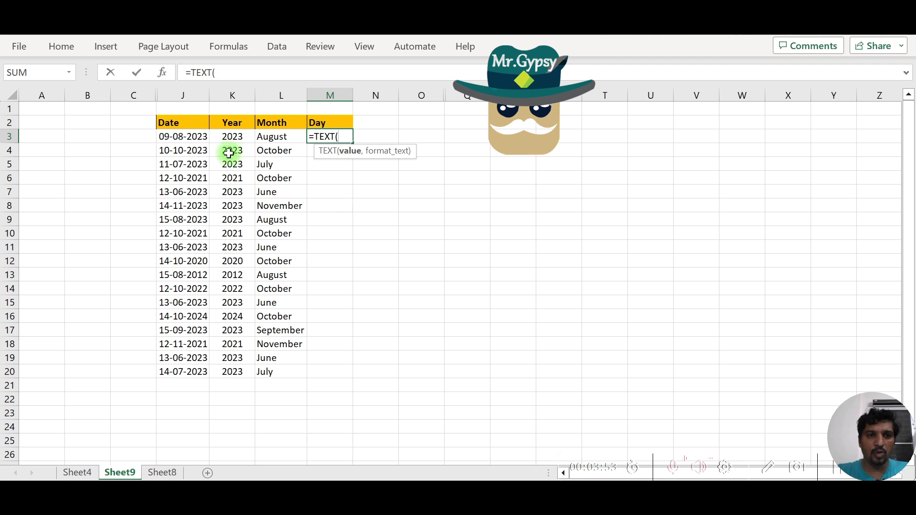
{"action": "left_click", "coordinate": [200, 138]}
{"action": "type", "text": ","}
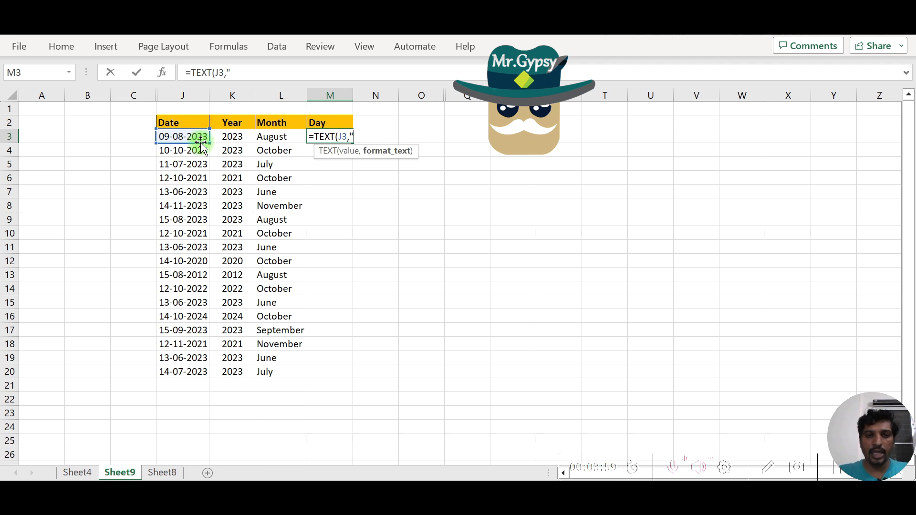
{"action": "type", "text": ")"}
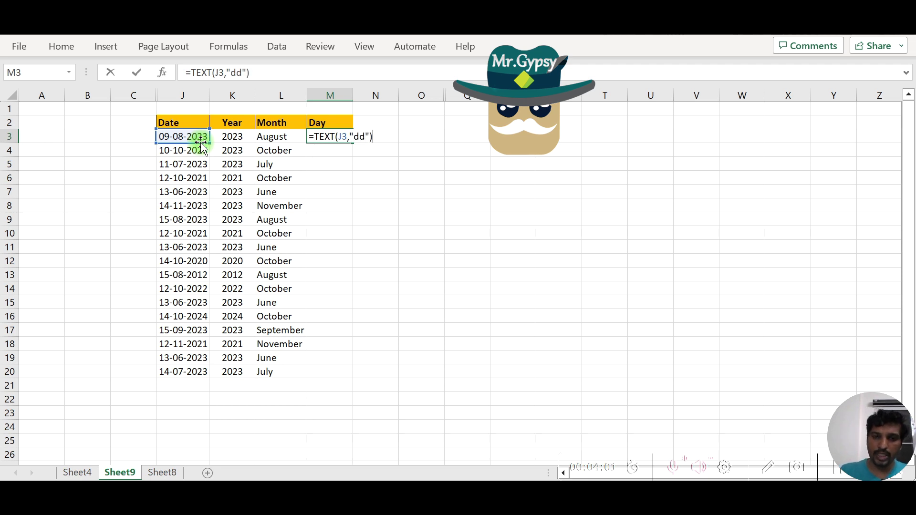
{"action": "key", "text": "Return"}
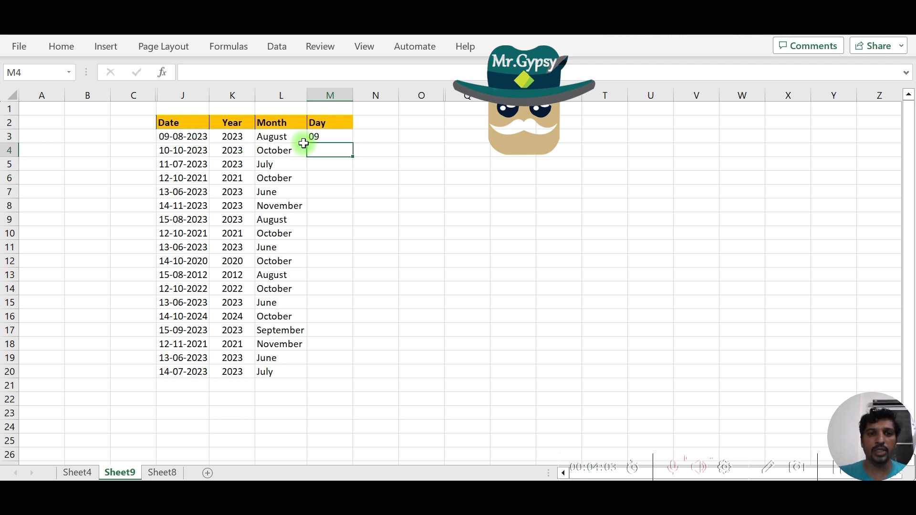
{"action": "left_click", "coordinate": [331, 136]}
{"action": "double_click", "coordinate": [353, 144]}
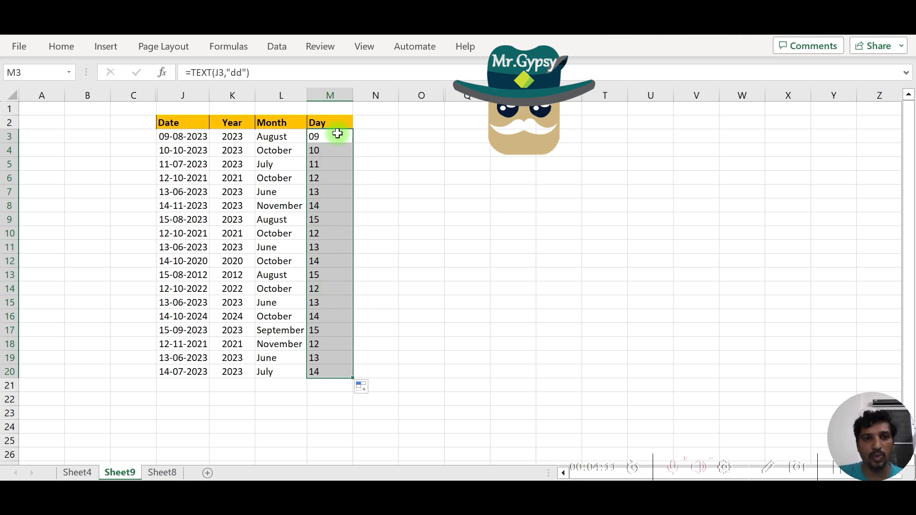
{"action": "left_click", "coordinate": [339, 134]}
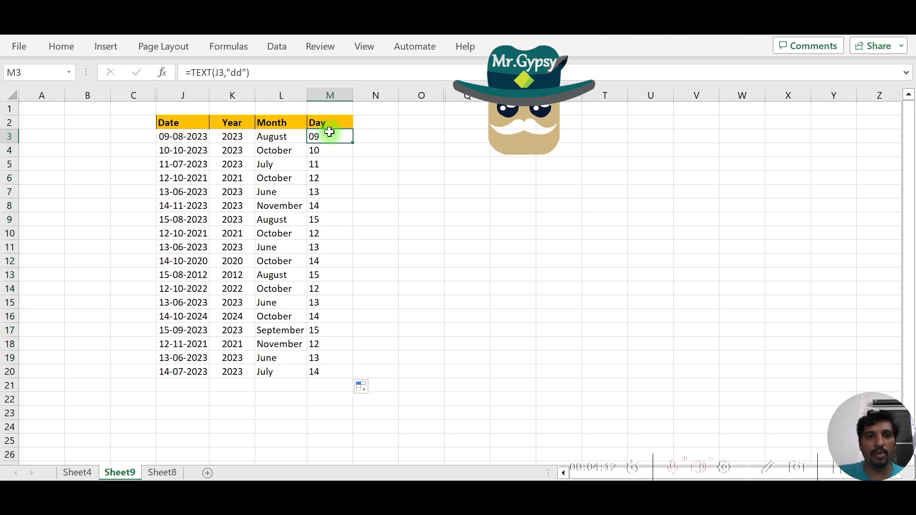
Change M3's format to "ddd" and fill short weekday names down to M20.
{"action": "left_click", "coordinate": [244, 74]}
{"action": "type", "text": "d"}
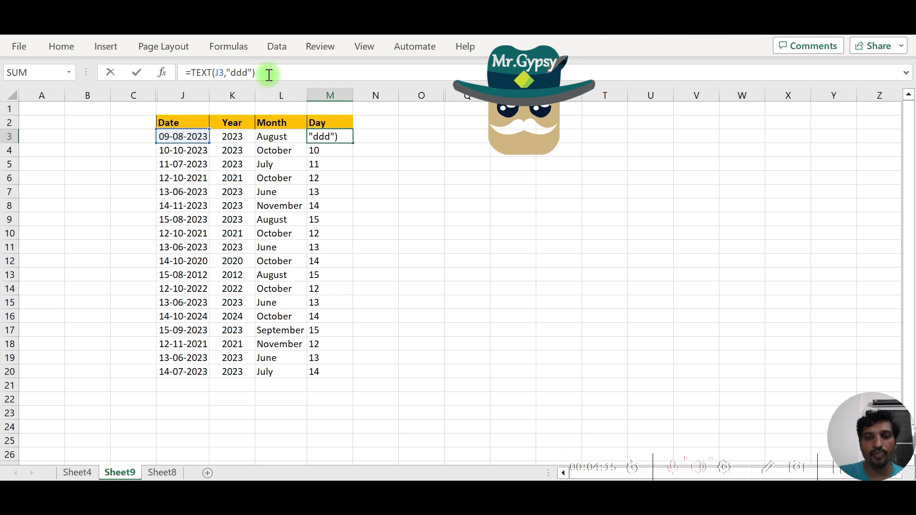
{"action": "key", "text": "Return"}
{"action": "left_click", "coordinate": [340, 137]}
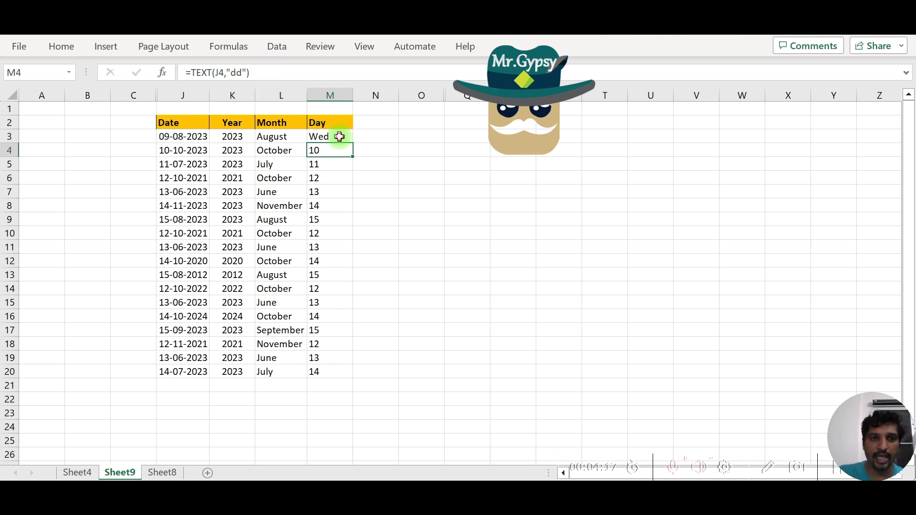
{"action": "left_click", "coordinate": [349, 147]}
{"action": "left_click", "coordinate": [346, 137]}
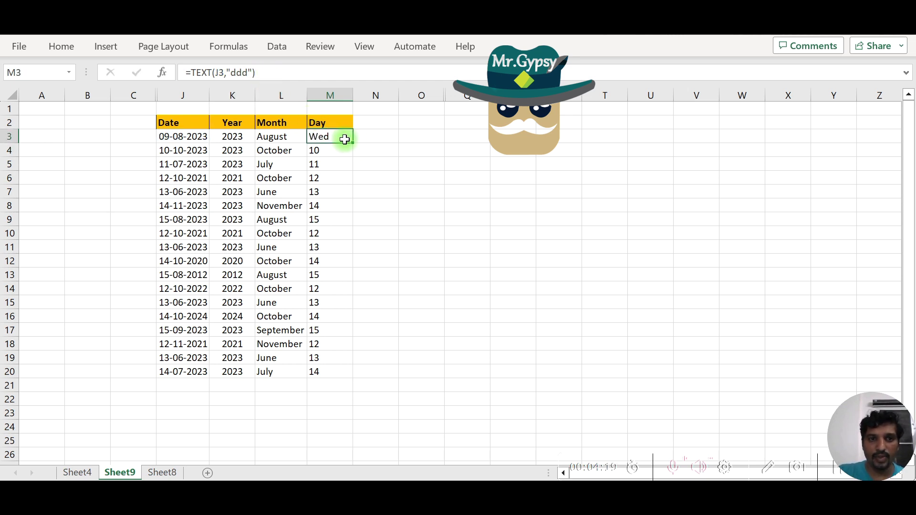
{"action": "double_click", "coordinate": [350, 144]}
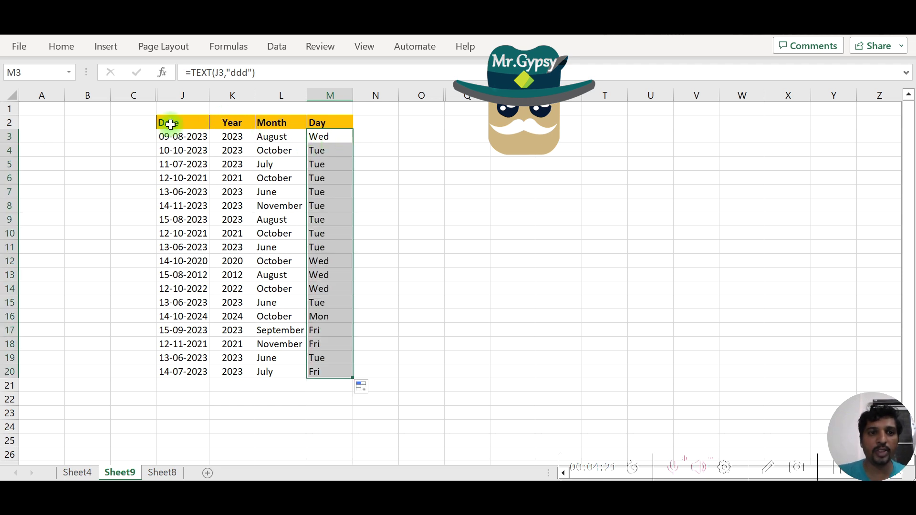
Switch M3 to "dddd", autofit column M, and fill full weekday names through M20.
{"action": "left_click", "coordinate": [249, 73]}
{"action": "type", "text": "d"}
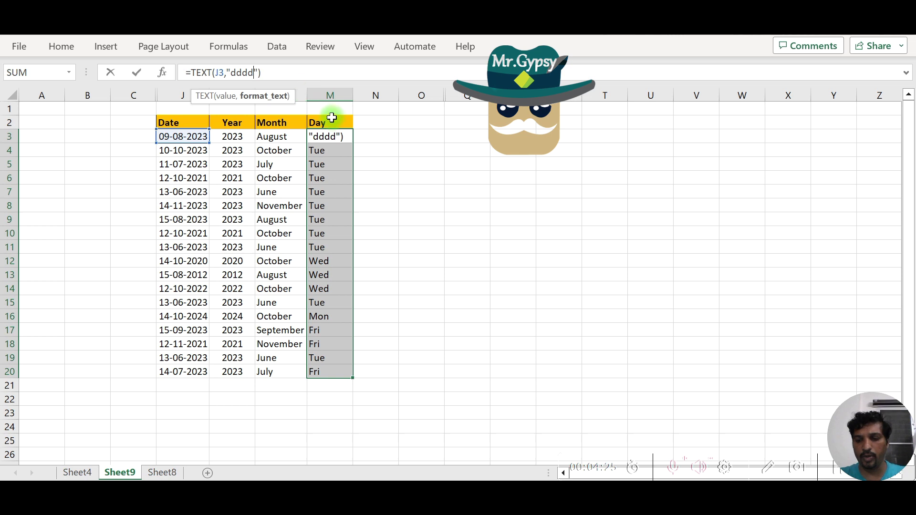
{"action": "key", "text": "Return"}
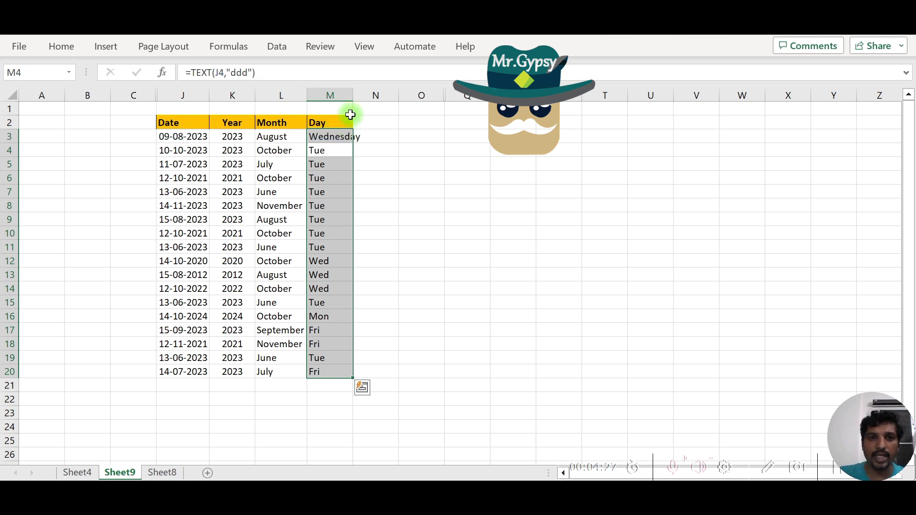
{"action": "double_click", "coordinate": [353, 95]}
{"action": "left_click", "coordinate": [358, 141]}
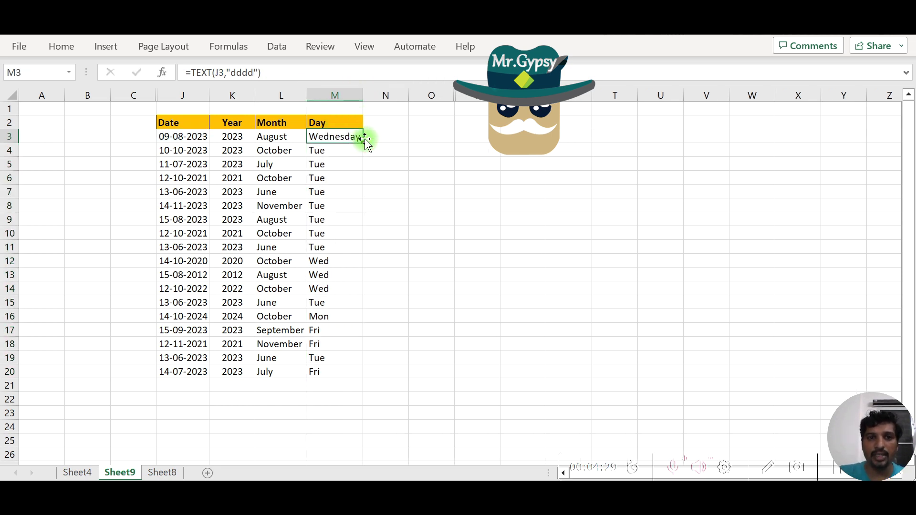
{"action": "double_click", "coordinate": [361, 146]}
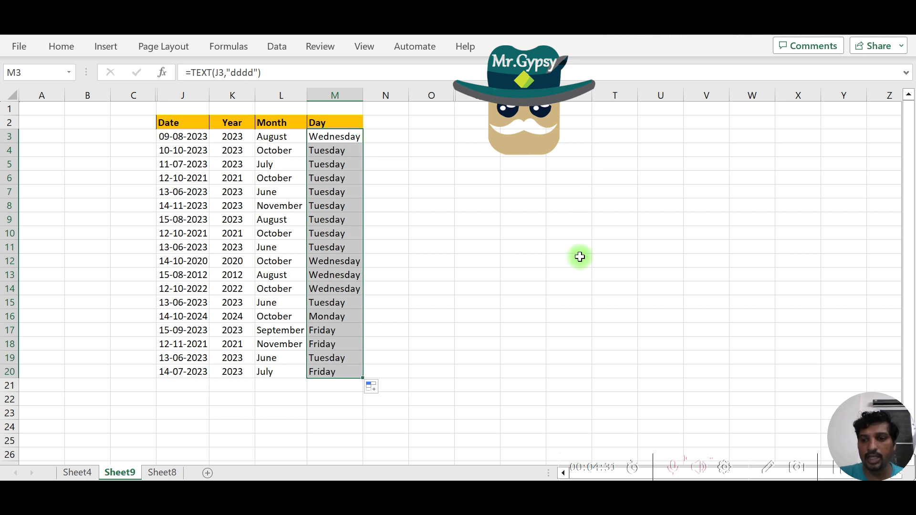
{"action": "left_click", "coordinate": [897, 496]}
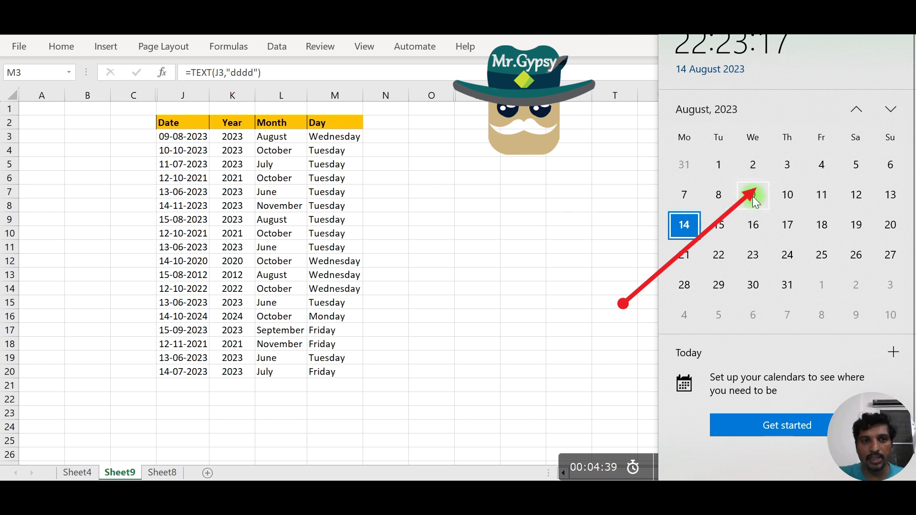
{"action": "left_click", "coordinate": [890, 109]}
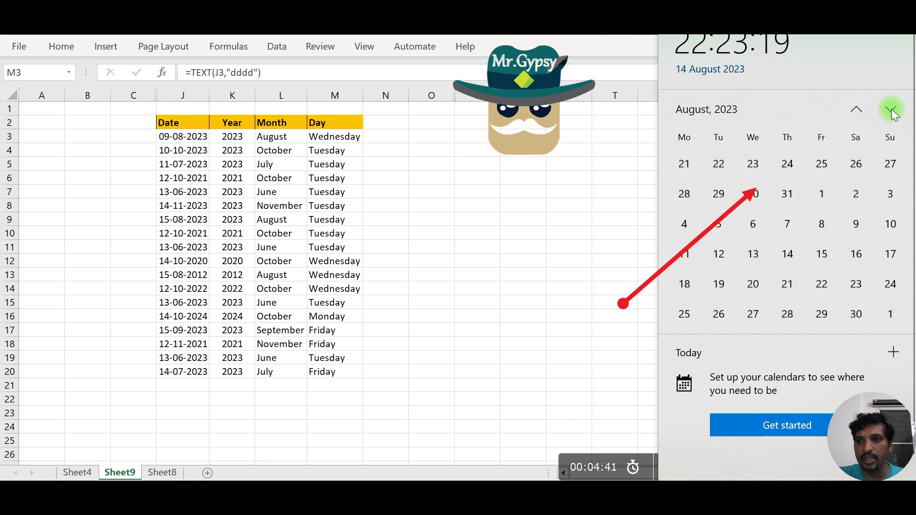
{"action": "left_click", "coordinate": [891, 111]}
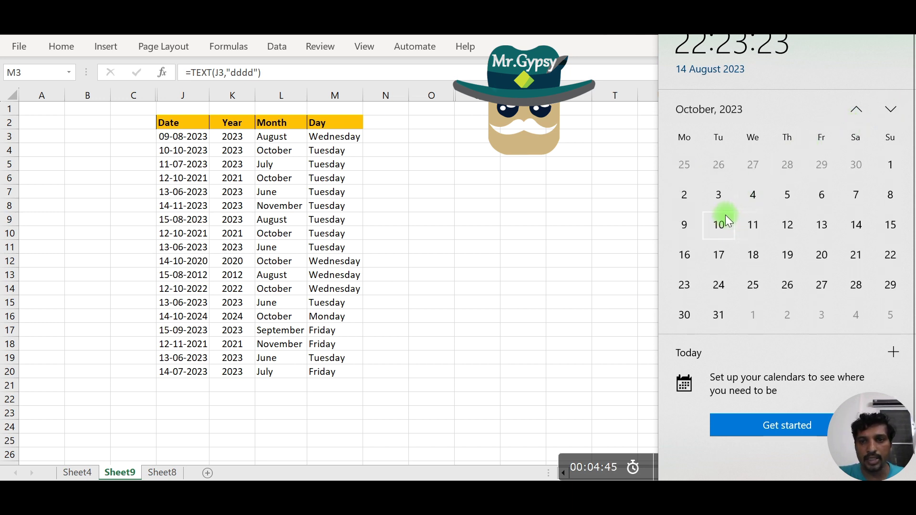
{"action": "left_click", "coordinate": [649, 203]}
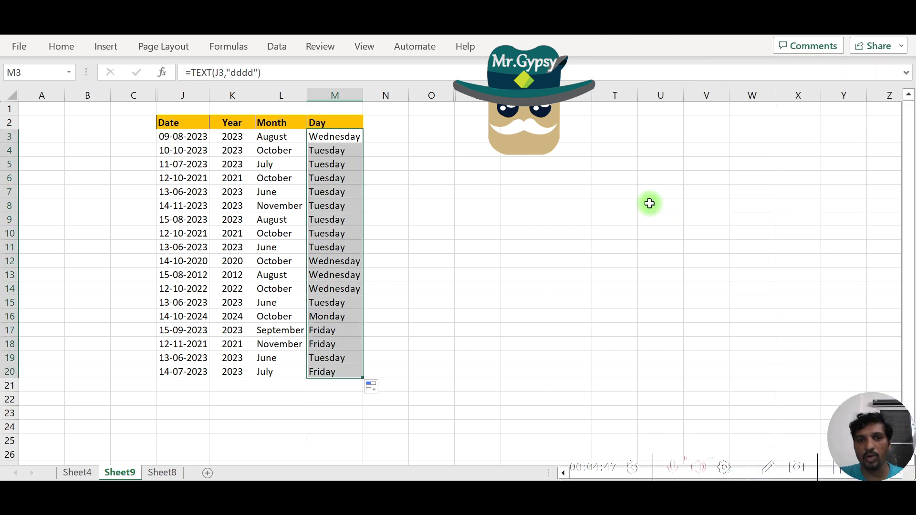